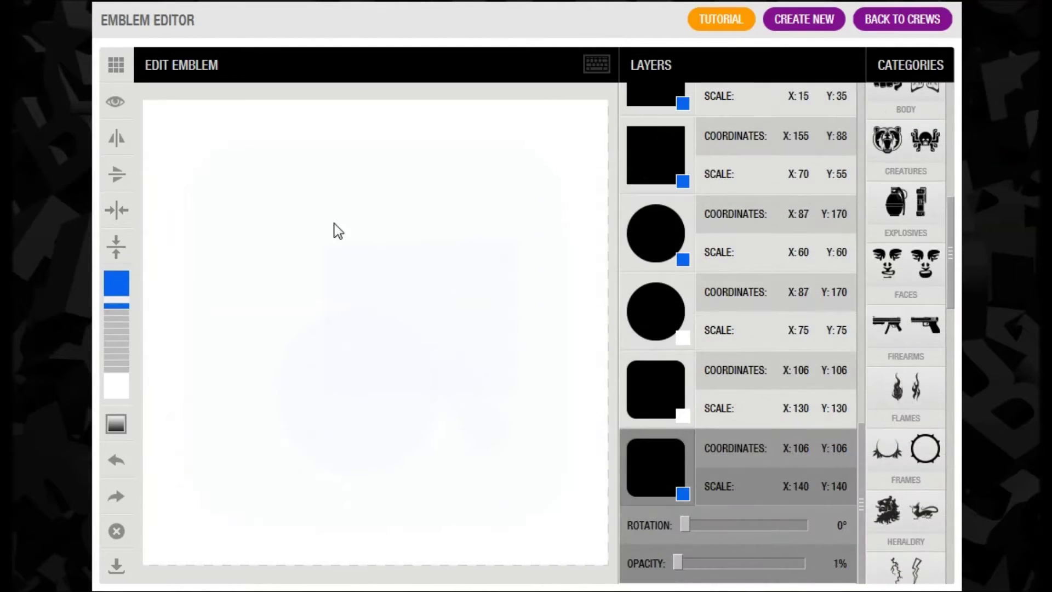
# Make the emblem background transparent and display the Squares shape category.
pyautogui.click(116, 386)
pyautogui.click(149, 414)
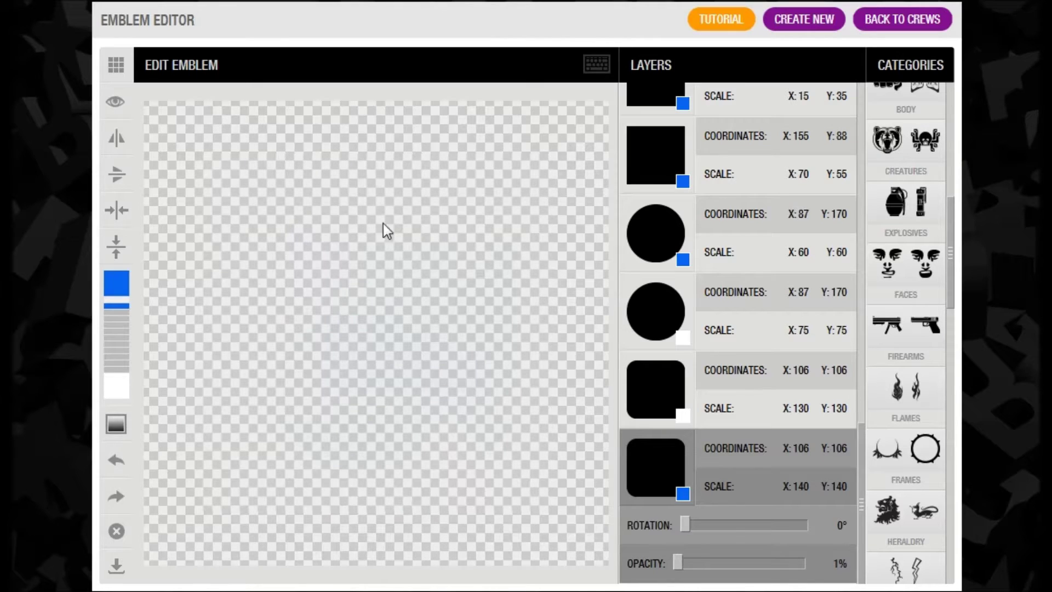
pyautogui.moveTo(673, 451)
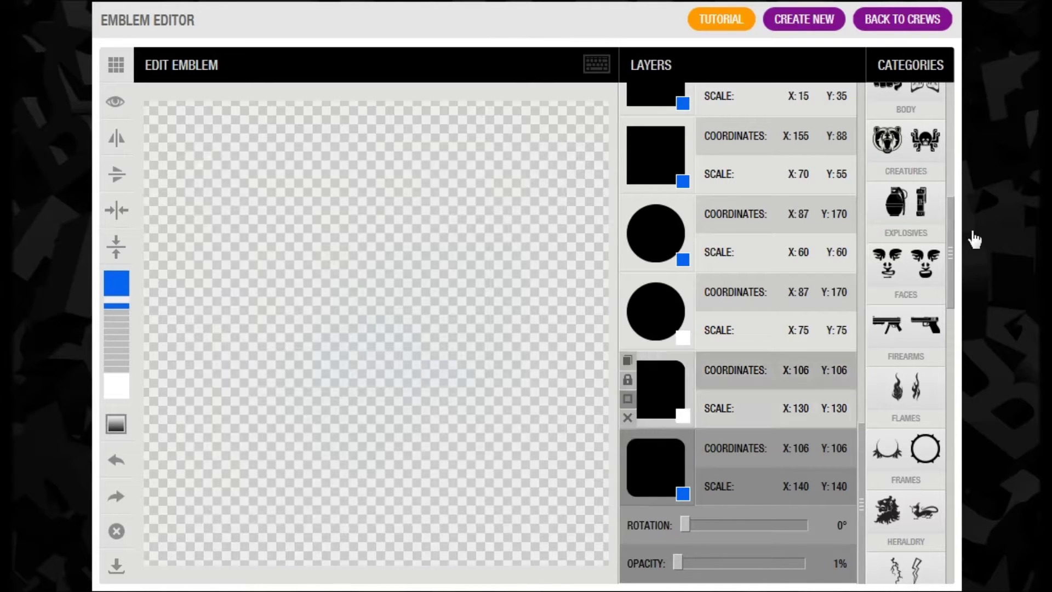
pyautogui.moveTo(954, 294); pyautogui.dragTo(966, 136)
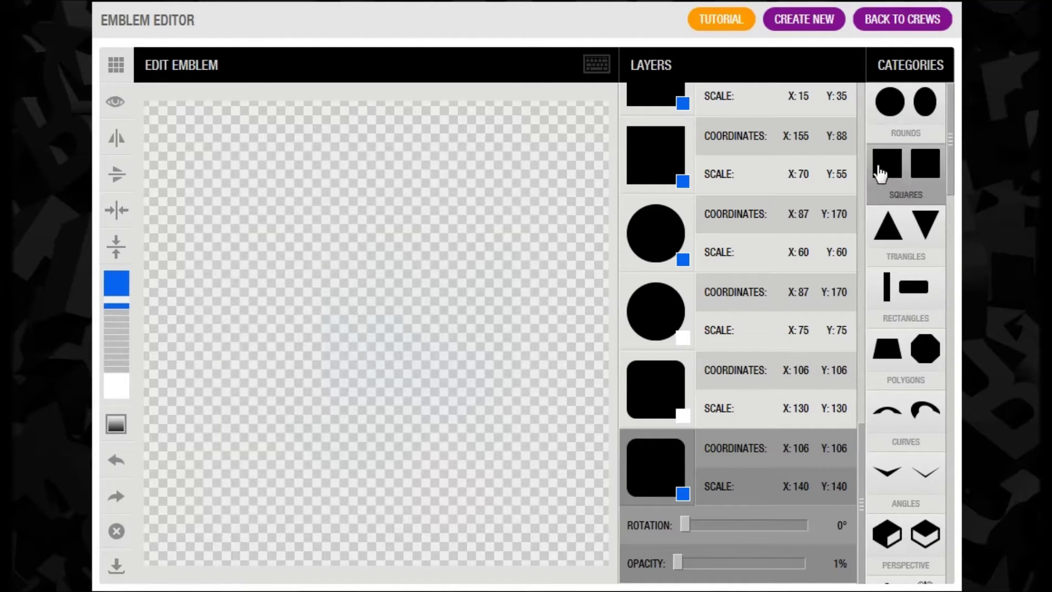
pyautogui.click(905, 179)
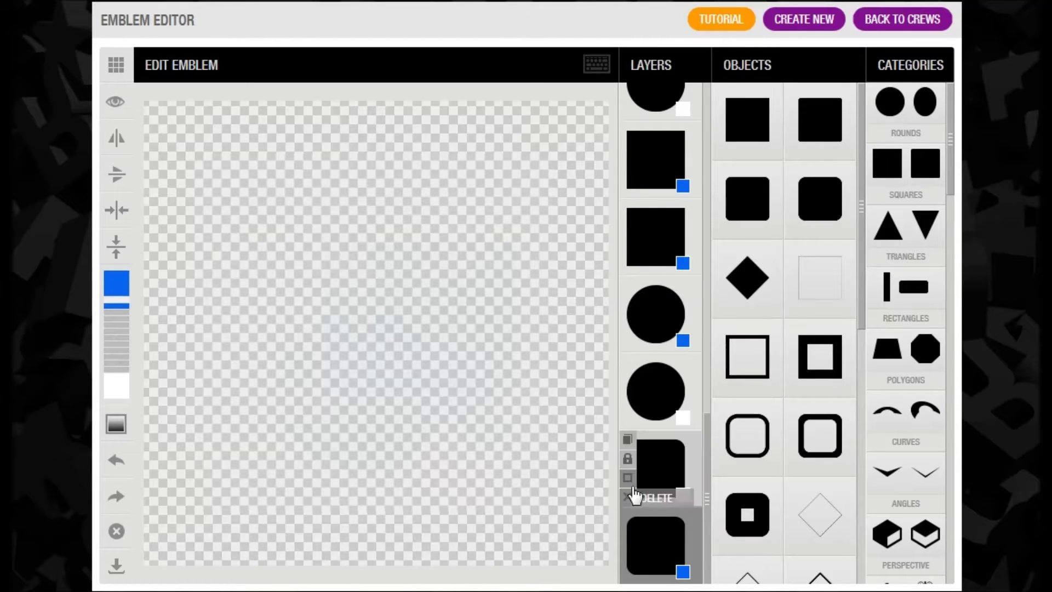
# Set the bottommost rounded-square layer (scale 140) to 100% opacity and fill it with blue.
pyautogui.click(656, 545)
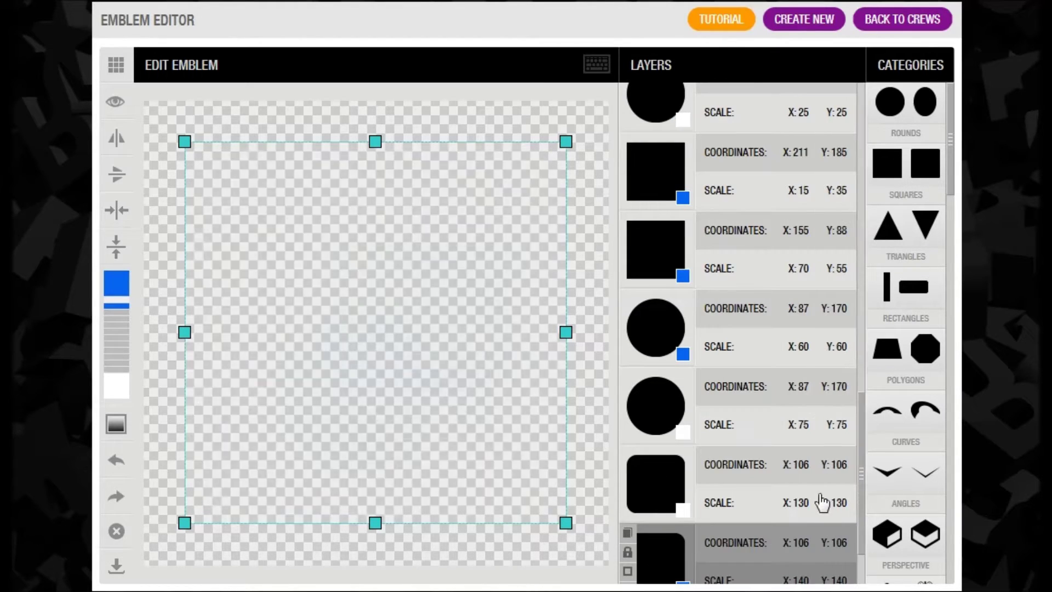
pyautogui.scroll(-2, 858, 454)
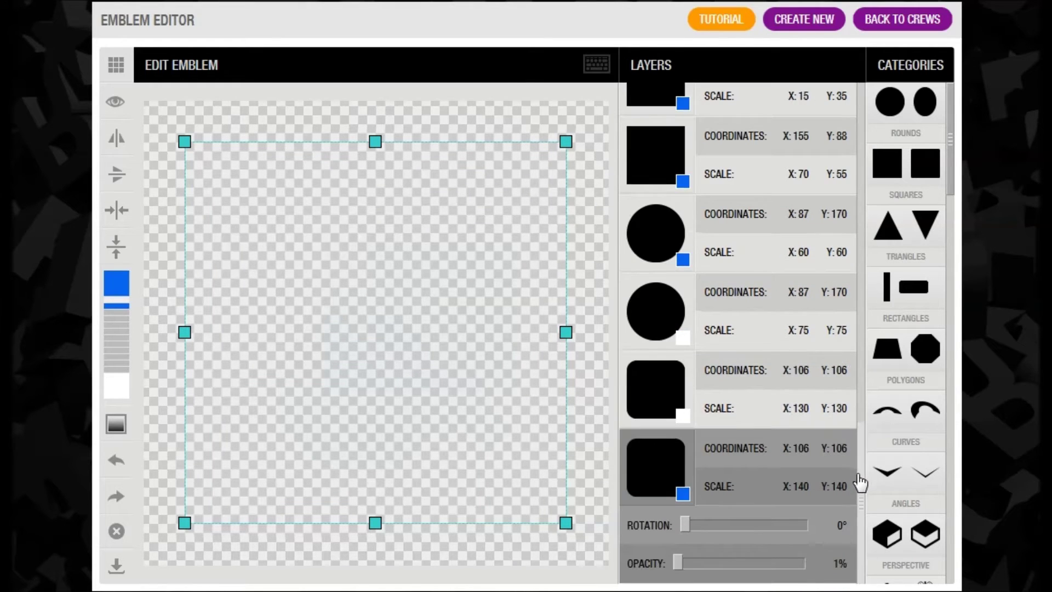
pyautogui.moveTo(679, 561); pyautogui.dragTo(810, 567)
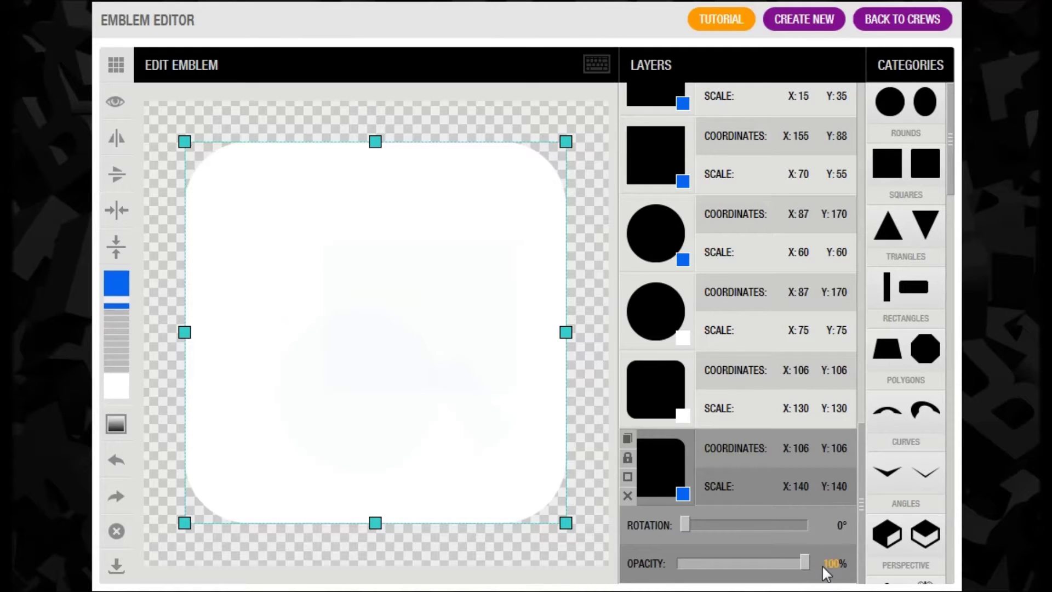
pyautogui.click(126, 289)
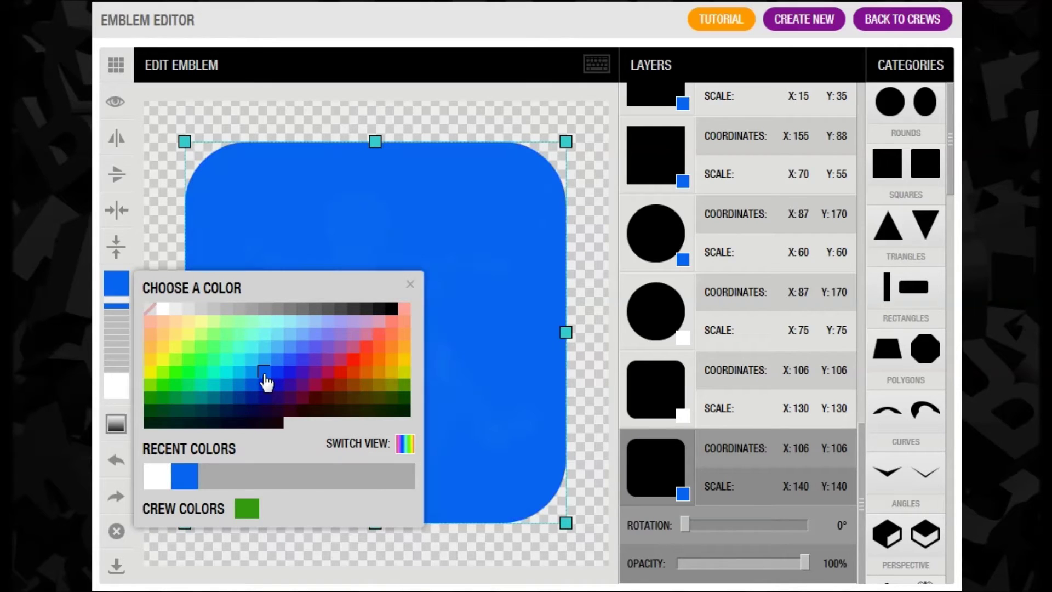
pyautogui.click(264, 376)
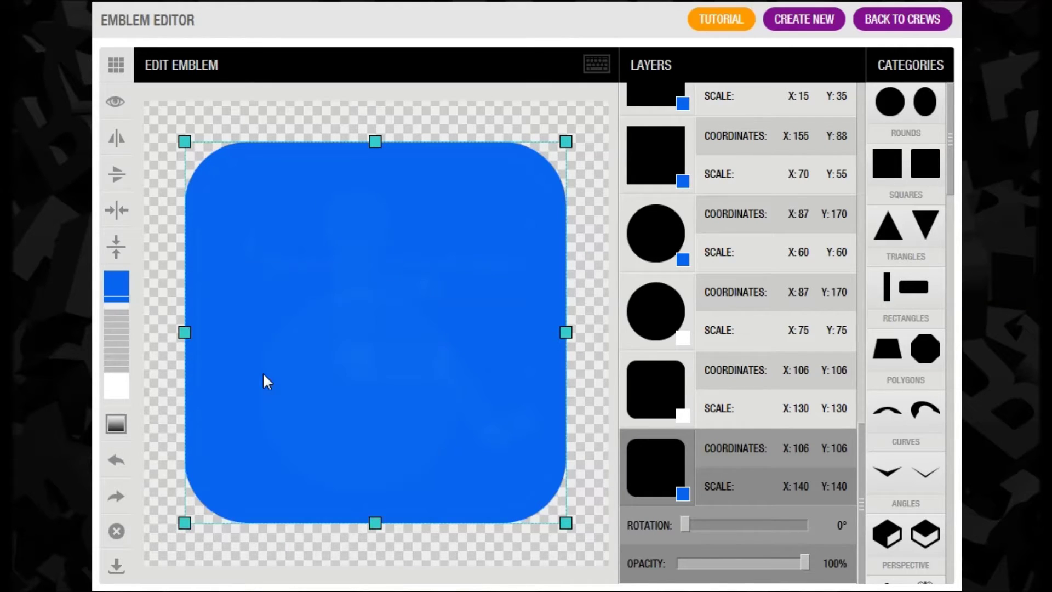
pyautogui.moveTo(817, 510)
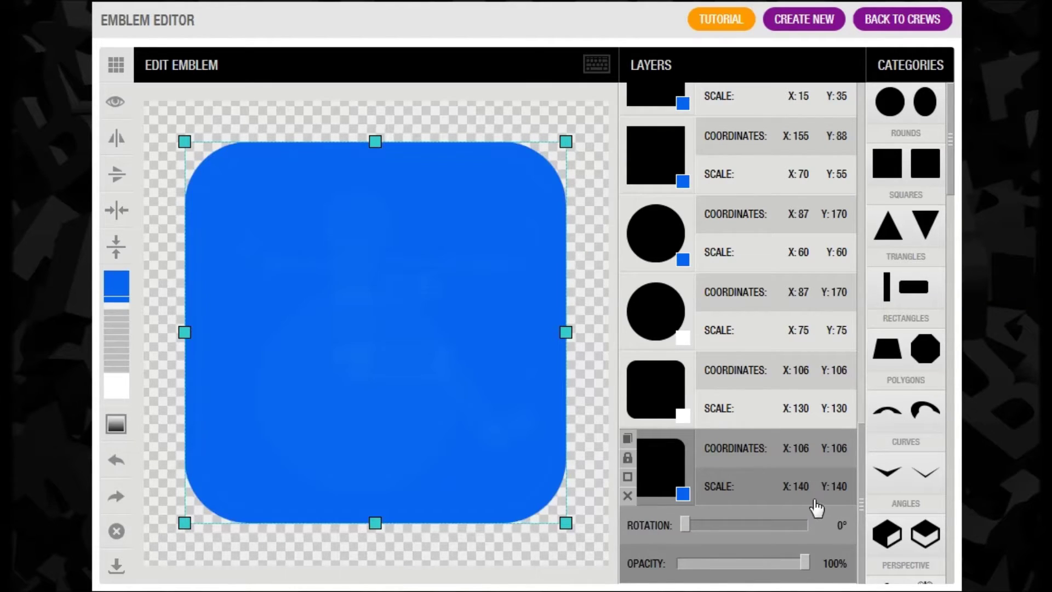
# Set the white rounded-square layer (scale 130) to 100% opacity.
pyautogui.click(691, 393)
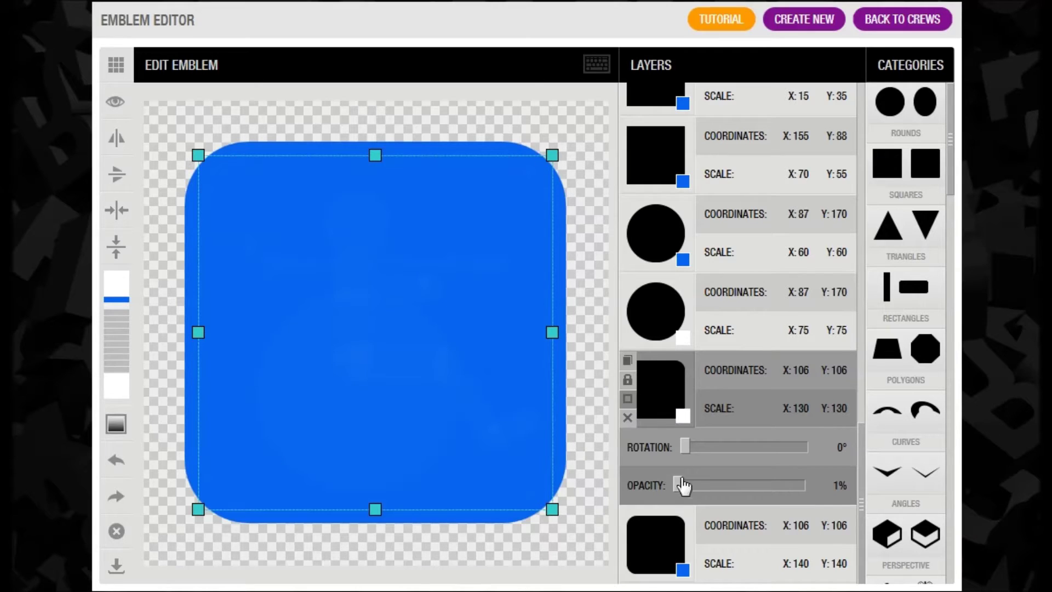
pyautogui.moveTo(680, 485); pyautogui.dragTo(824, 482)
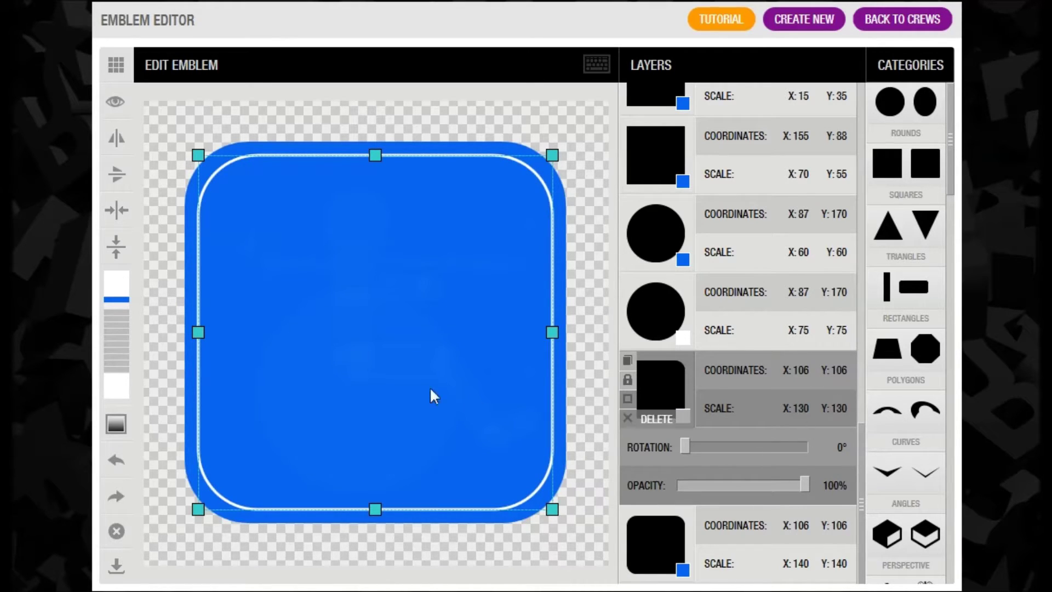
pyautogui.moveTo(626, 378)
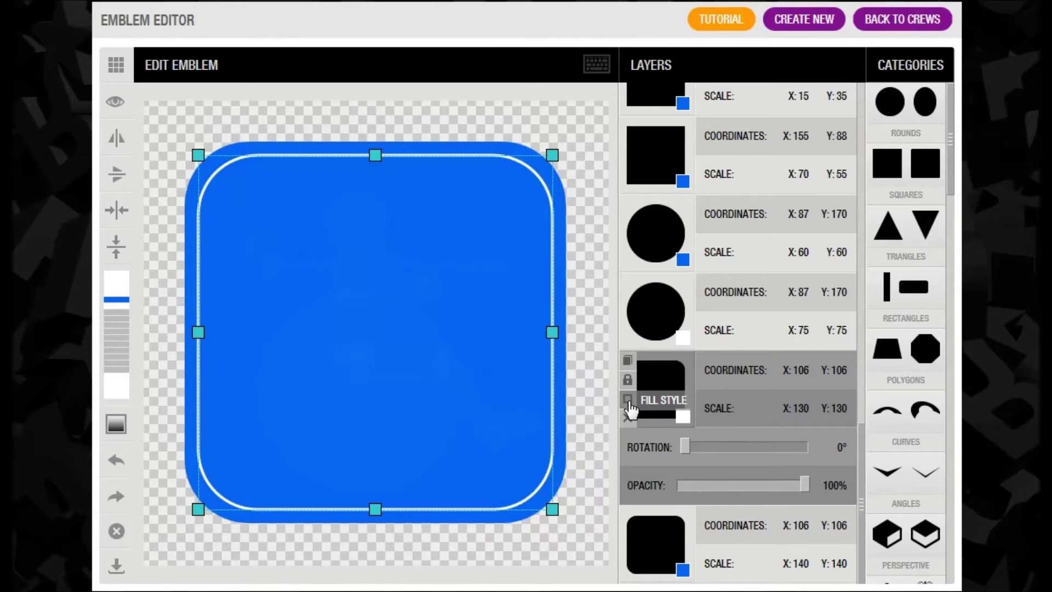
pyautogui.moveTo(698, 298)
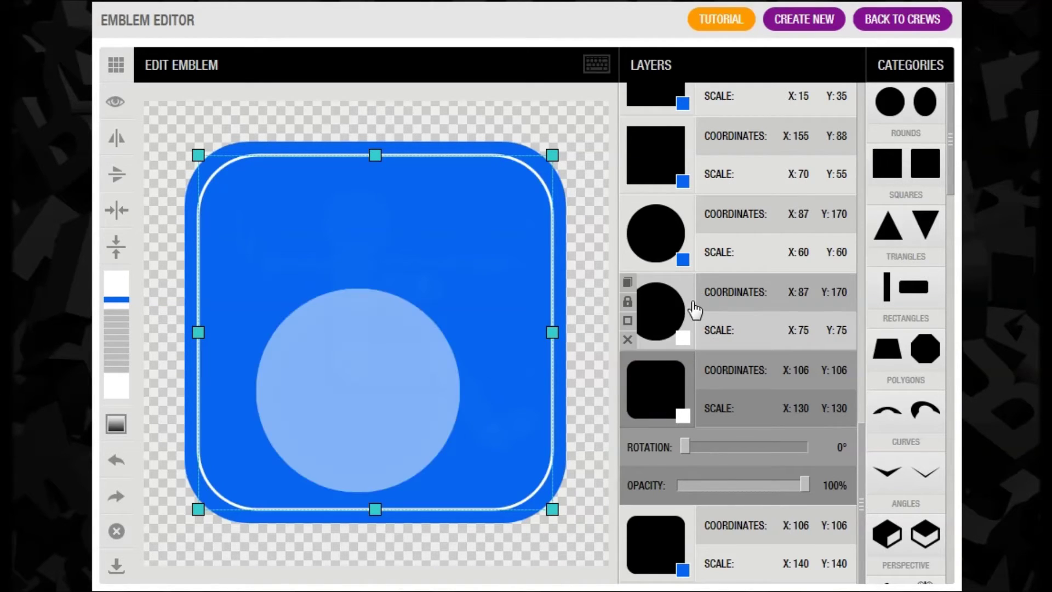
# Set the white circle layer at scale 75 and the blue circle layer at scale 60 to 100% opacity.
pyautogui.click(695, 309)
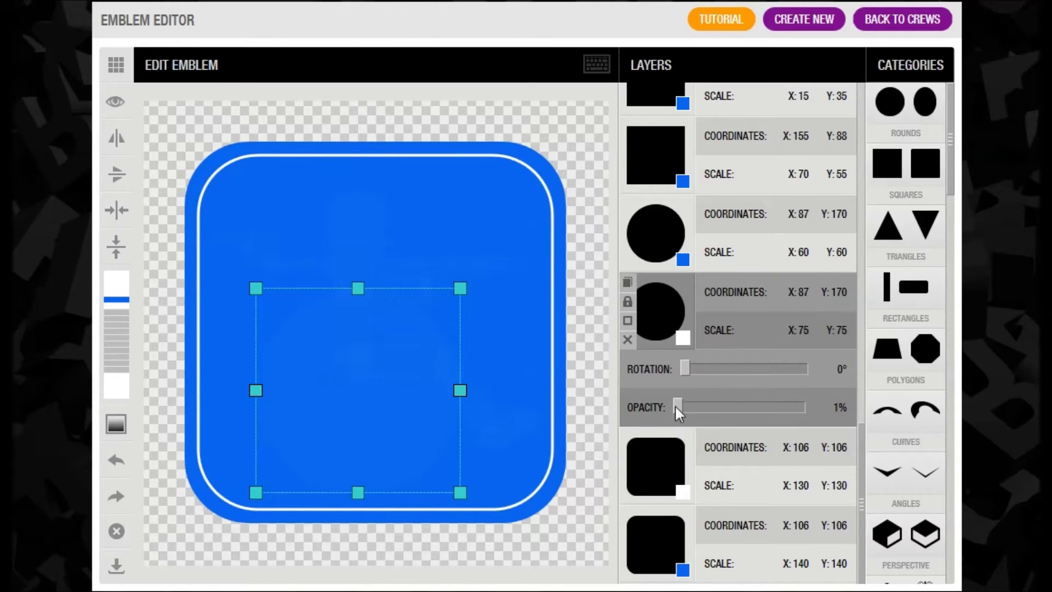
pyautogui.moveTo(674, 407); pyautogui.dragTo(819, 419)
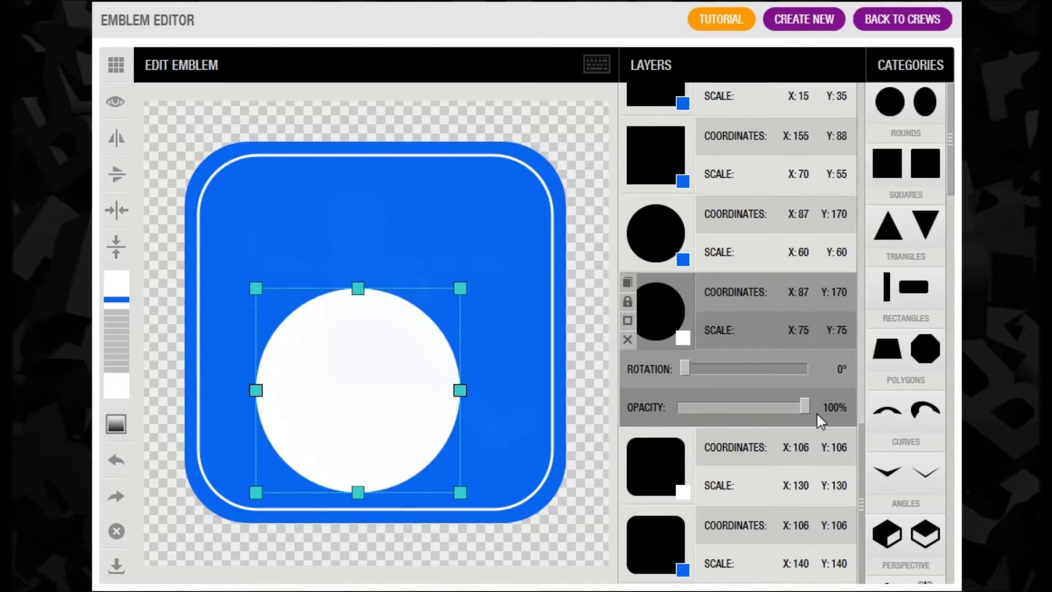
pyautogui.click(702, 249)
pyautogui.moveTo(686, 333); pyautogui.dragTo(814, 334)
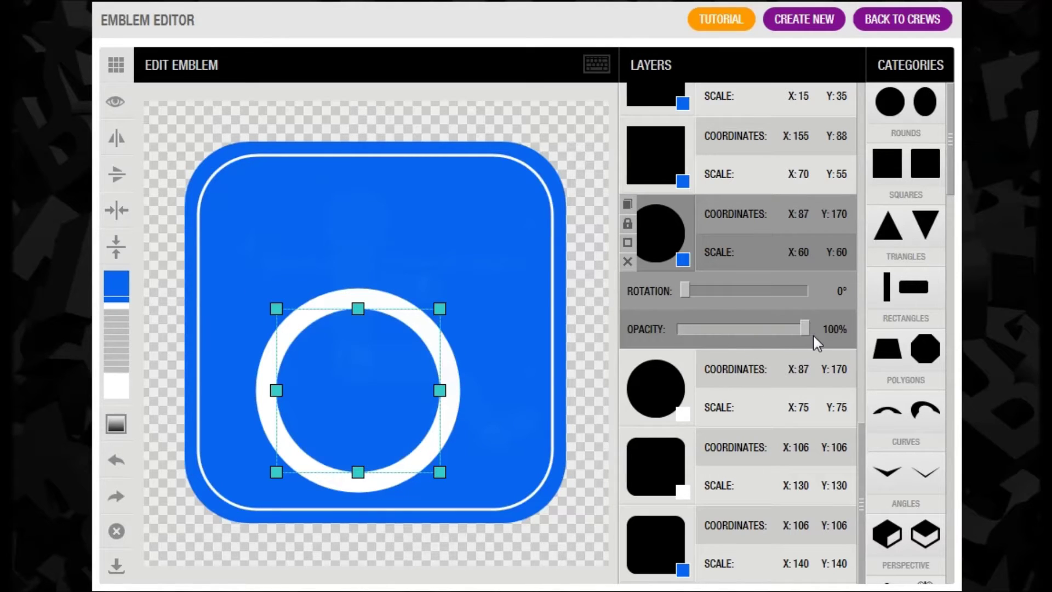
# Set the two blue square layers that cut the wheel ring, scales 70 by 55 and 15 by 35, to 100% opacity.
pyautogui.click(698, 170)
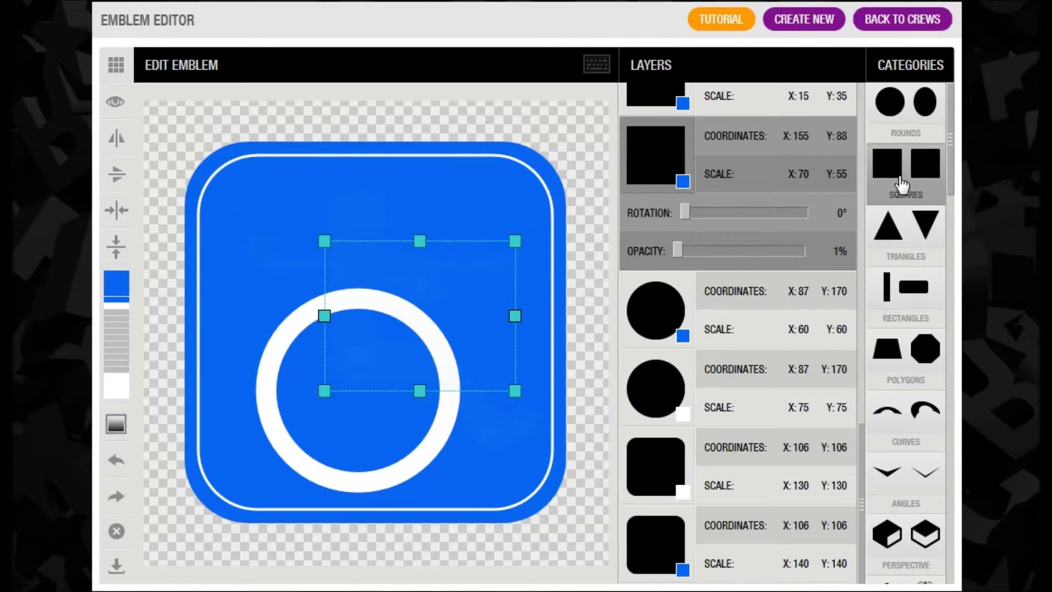
pyautogui.moveTo(644, 161)
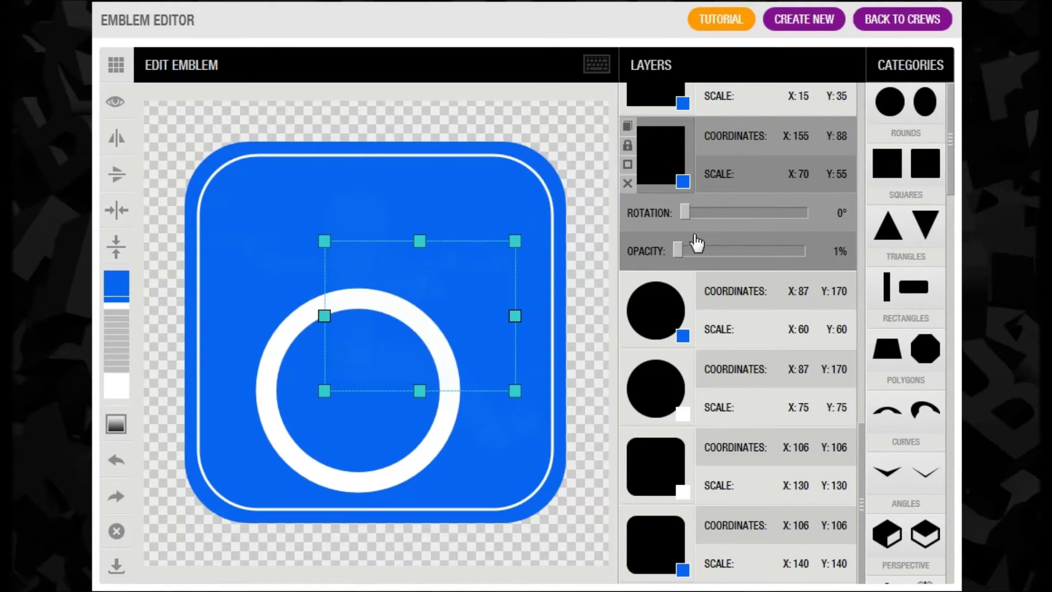
pyautogui.moveTo(677, 250); pyautogui.dragTo(844, 281)
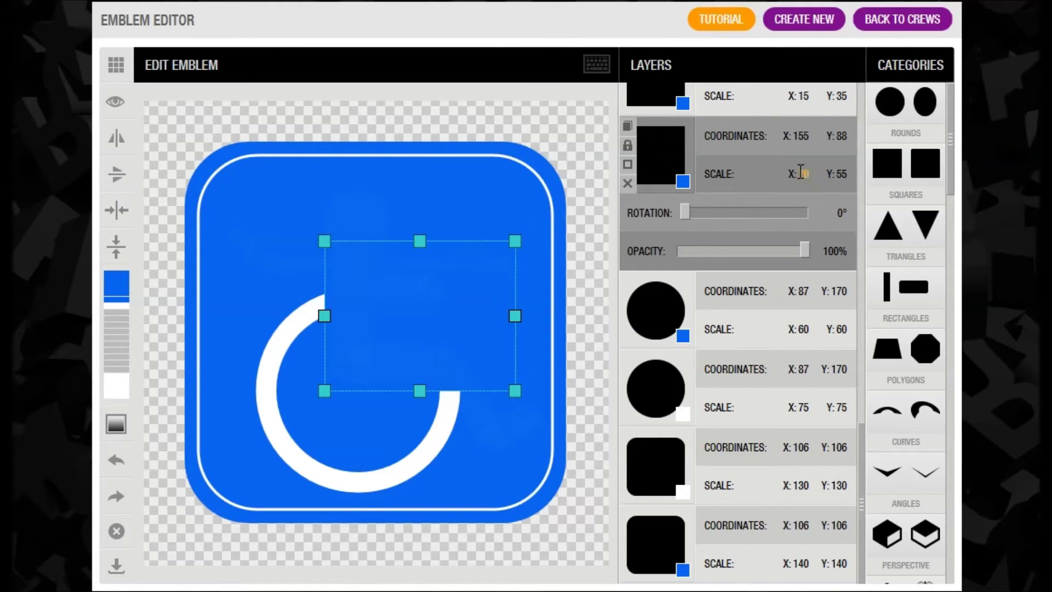
pyautogui.scroll(3, 715, 192)
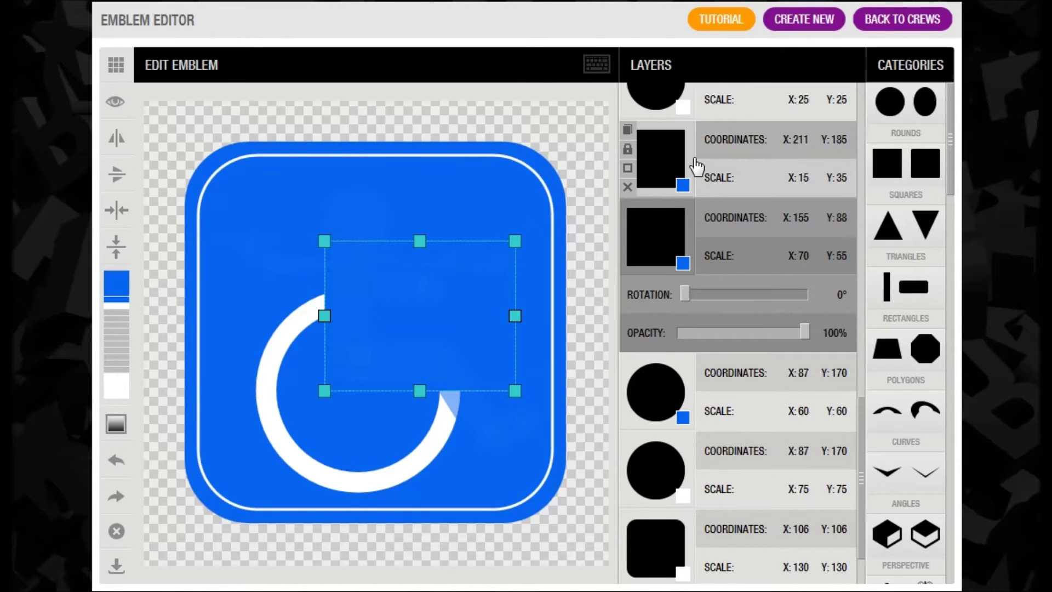
pyautogui.click(697, 170)
pyautogui.moveTo(695, 219); pyautogui.dragTo(815, 231)
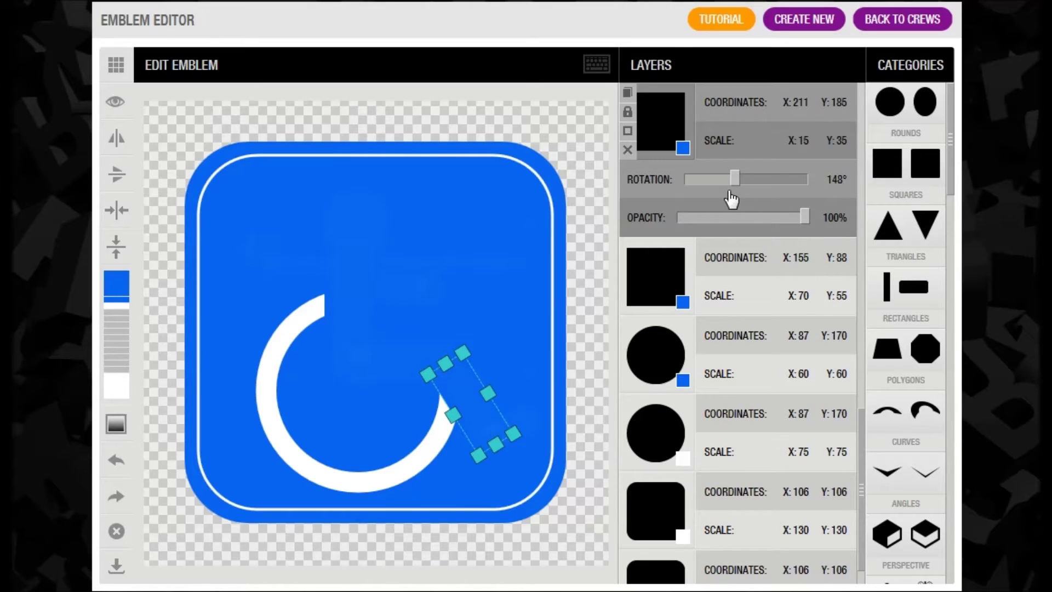
# Set the white head circle layer (scale 25) to 100% opacity.
pyautogui.scroll(3, 732, 200)
pyautogui.click(688, 121)
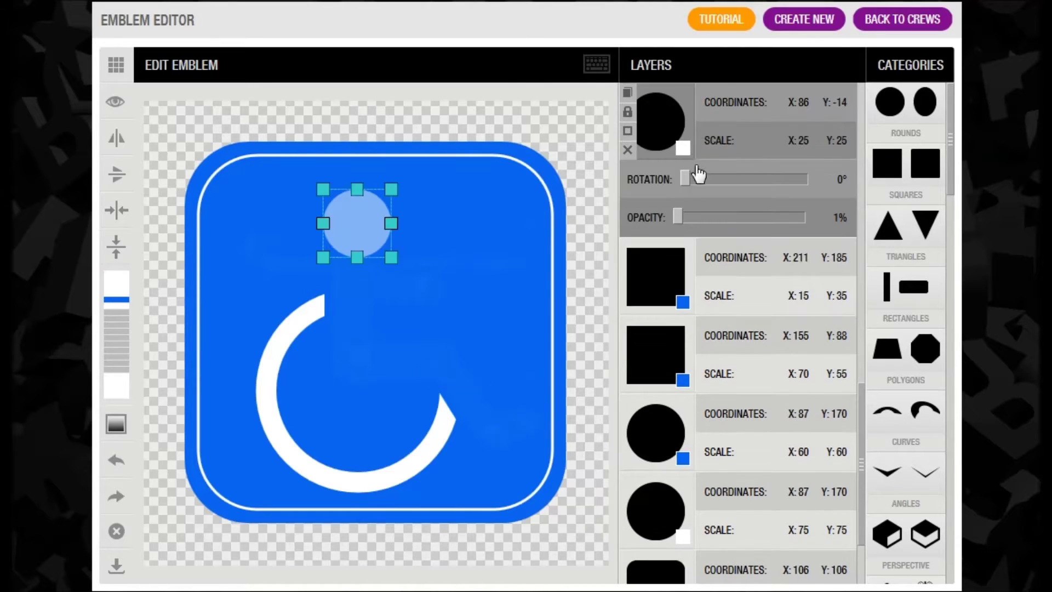
pyautogui.moveTo(678, 217); pyautogui.dragTo(815, 229)
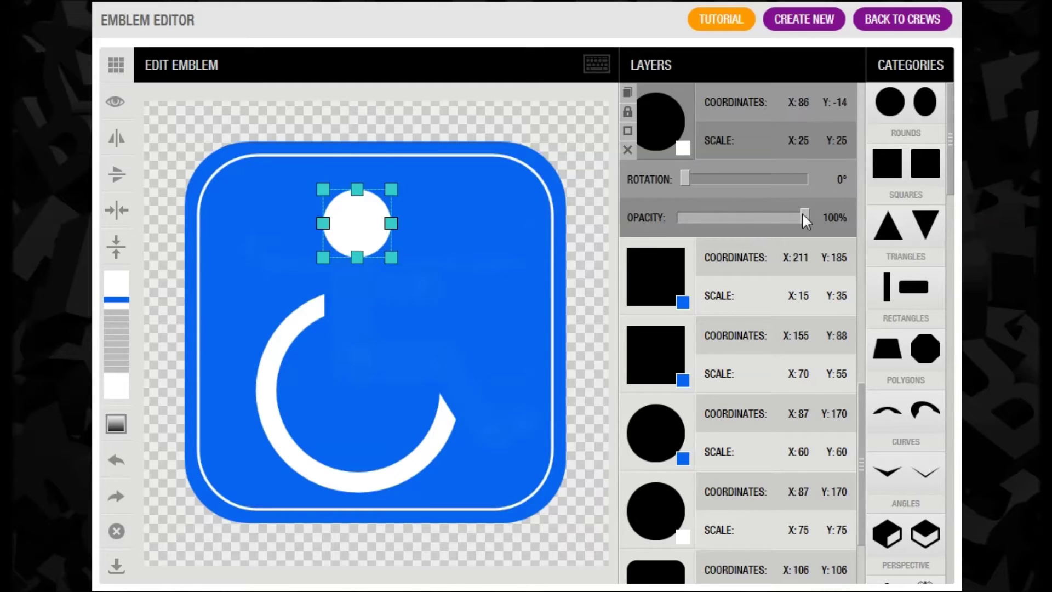
# Set the three white scale-10 circle layers for the hand and foot to 100% opacity.
pyautogui.scroll(2, 726, 200)
pyautogui.click(698, 134)
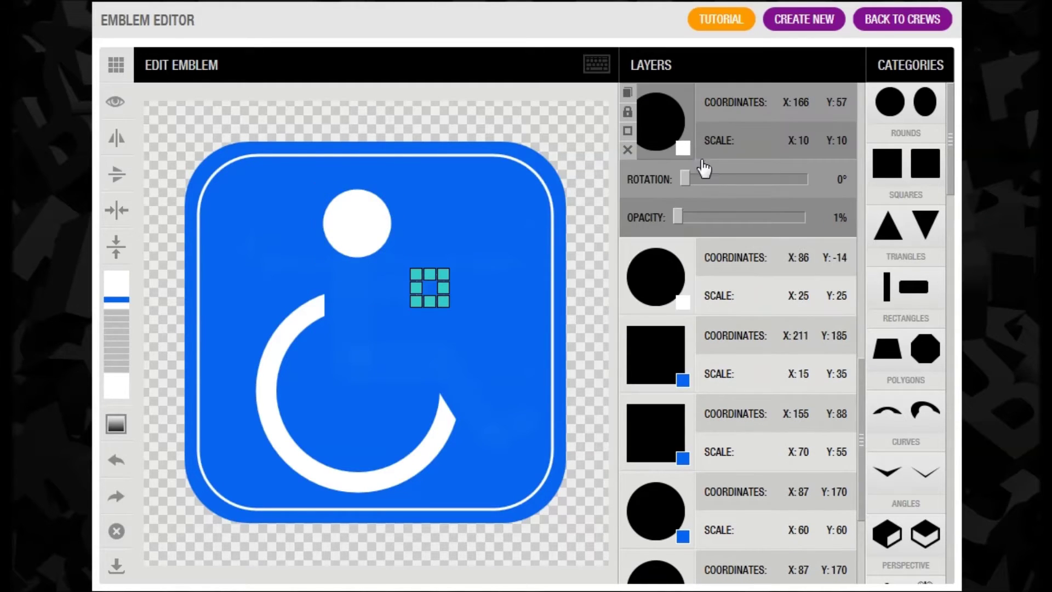
pyautogui.moveTo(679, 217); pyautogui.dragTo(761, 222)
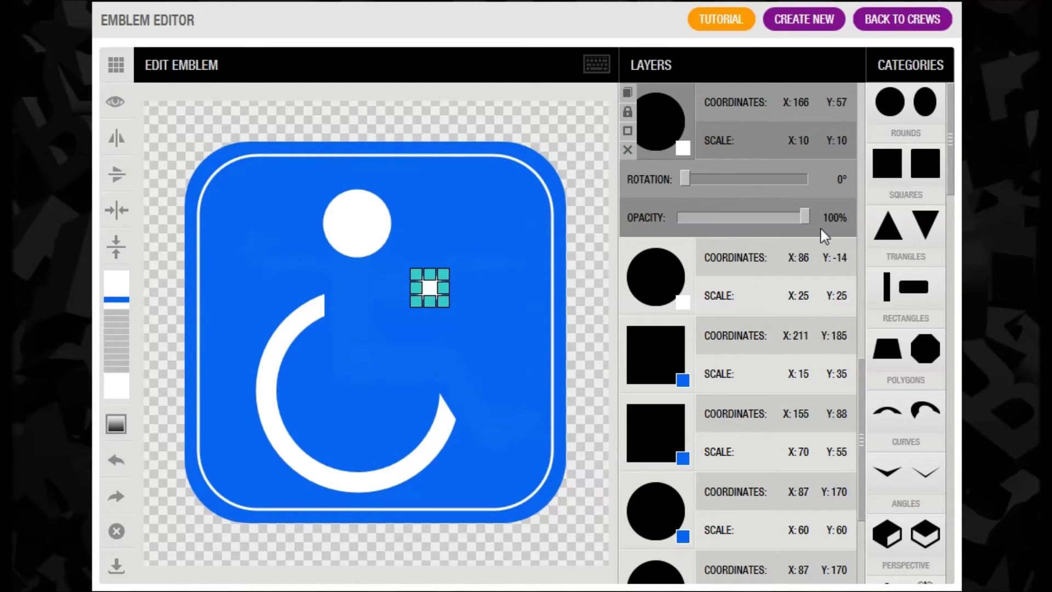
pyautogui.scroll(3, 716, 194)
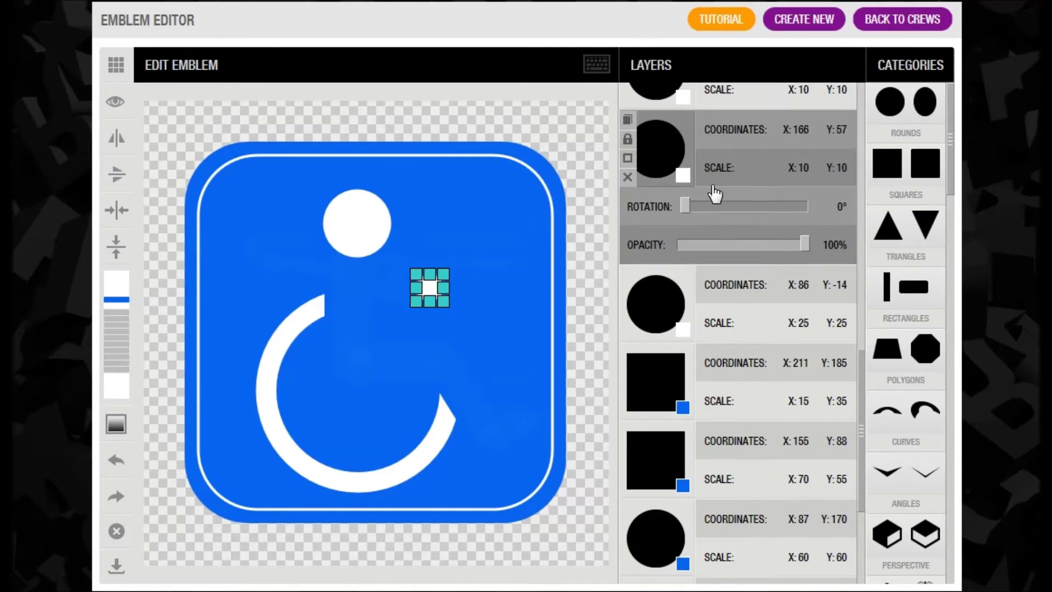
pyautogui.click(689, 127)
pyautogui.moveTo(679, 218); pyautogui.dragTo(842, 230)
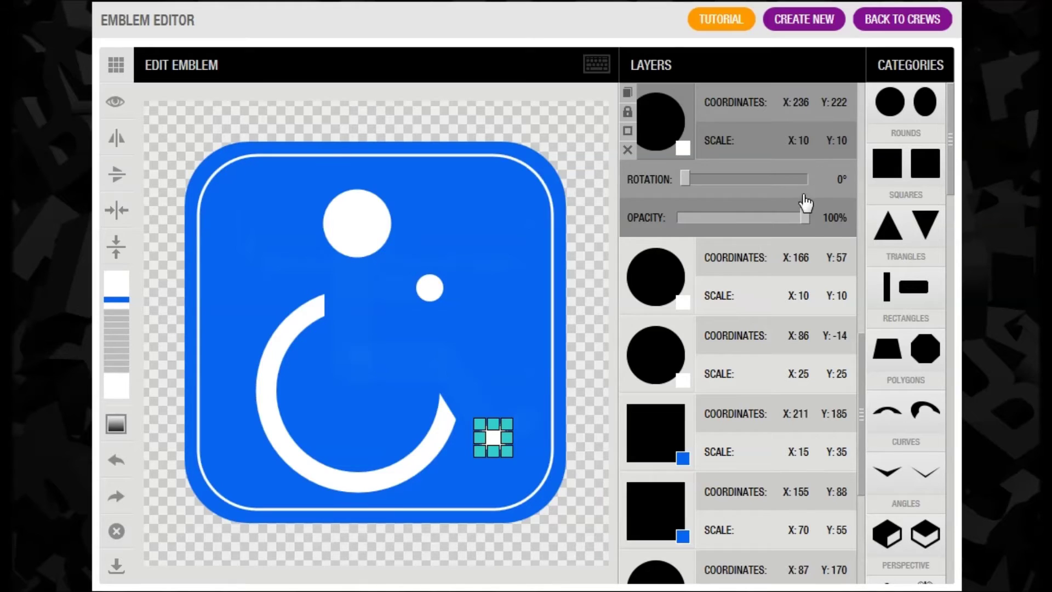
pyautogui.hotkey('ctrl', 'v')
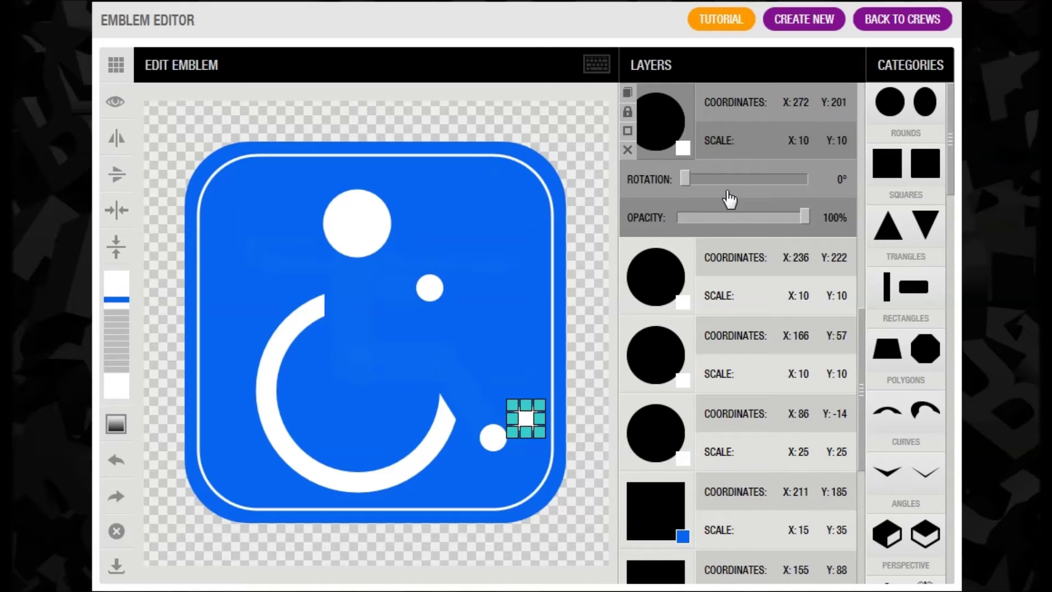
pyautogui.hotkey('ctrl', 'v')
# Set the white scale-5 knee circle and the white scale-15 hip circle layers to 100% opacity.
pyautogui.click(696, 141)
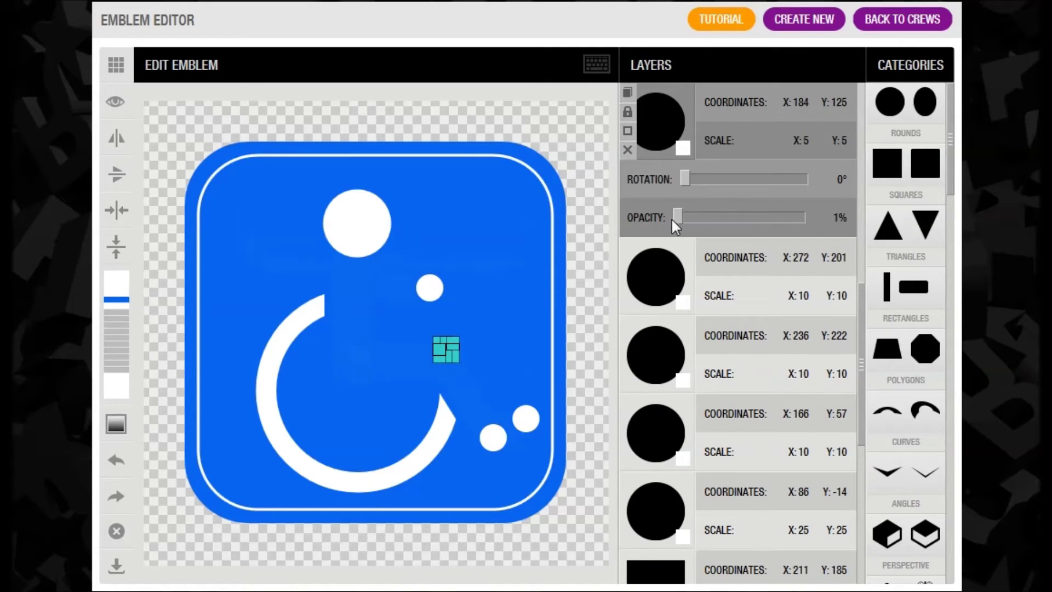
pyautogui.moveTo(677, 218); pyautogui.dragTo(753, 221)
pyautogui.click(800, 103)
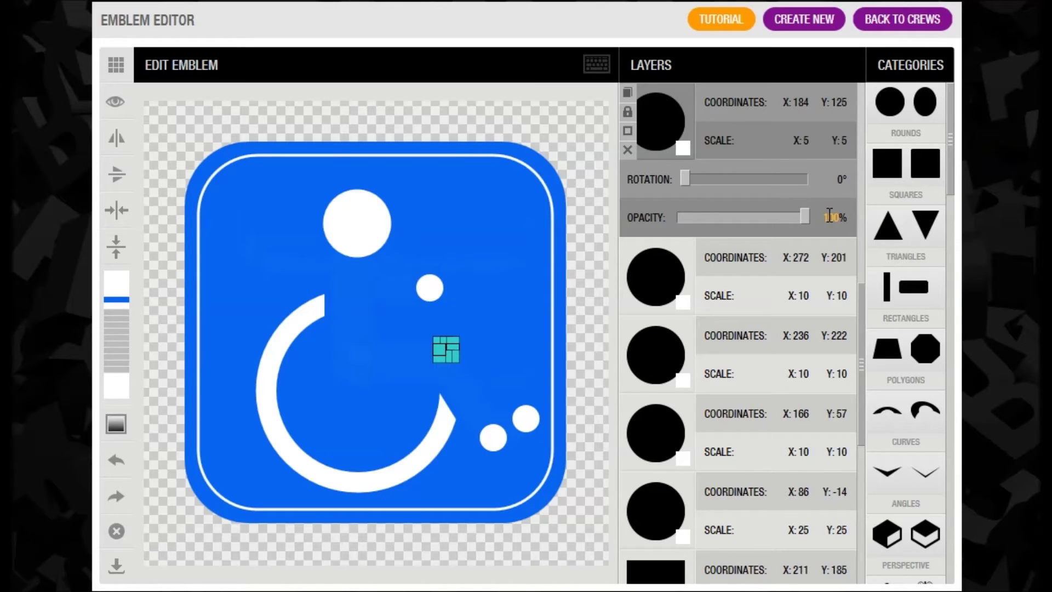
pyautogui.hotkey('ctrl', 'v')
pyautogui.click(701, 123)
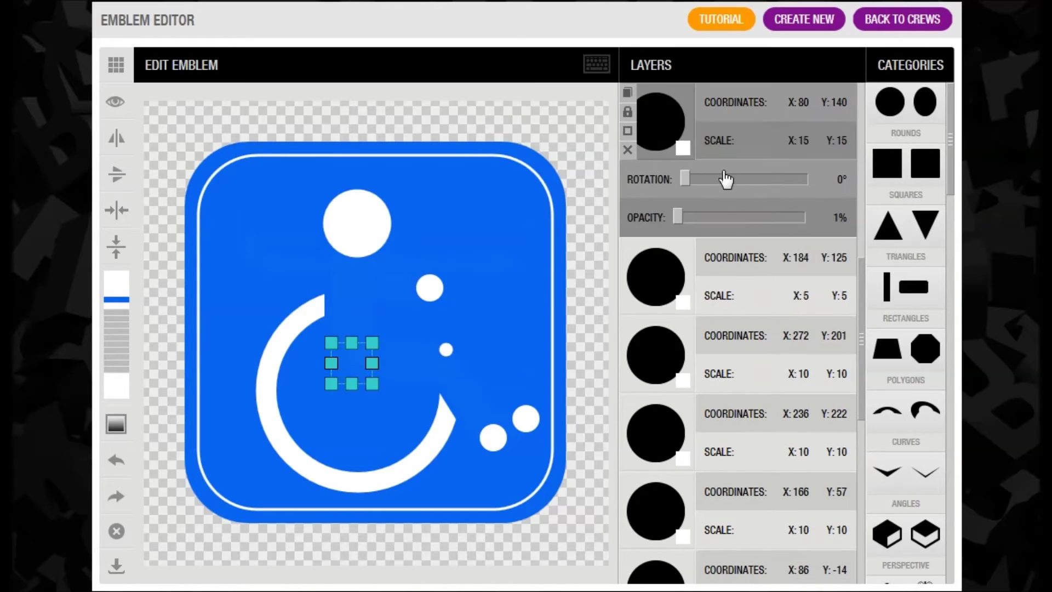
pyautogui.moveTo(680, 218); pyautogui.dragTo(822, 237)
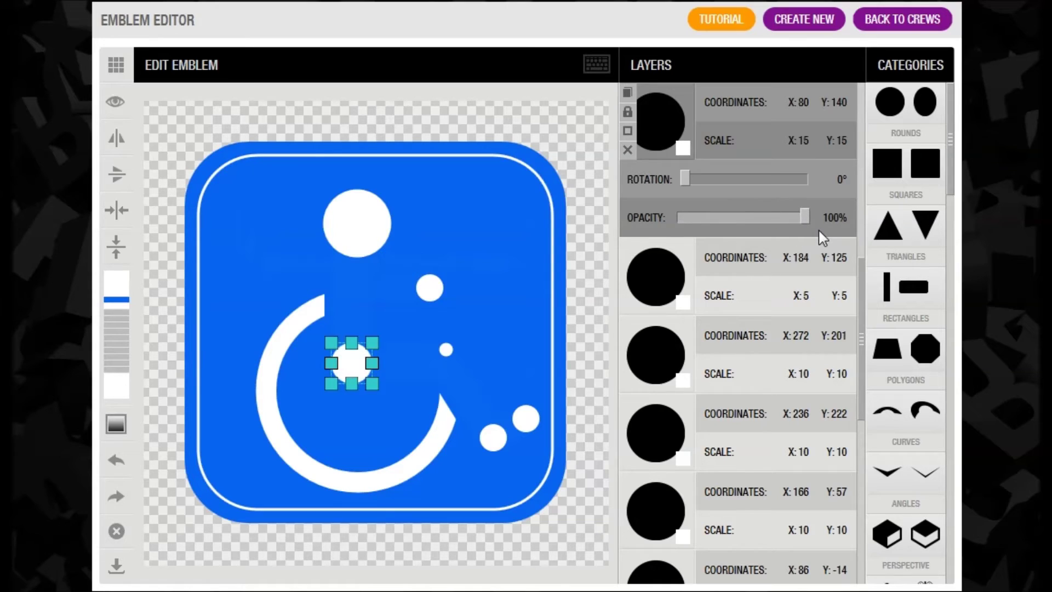
# Set the white torso rectangle layer, scaled 15 by 45, to 100% opacity.
pyautogui.scroll(1, 747, 199)
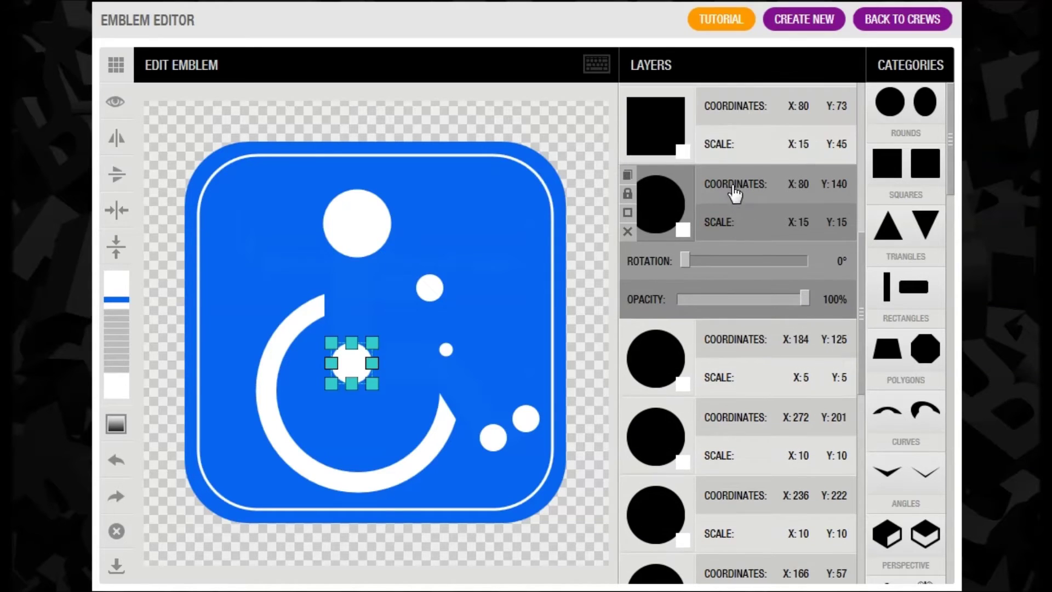
pyautogui.click(705, 131)
pyautogui.moveTo(676, 218); pyautogui.dragTo(822, 222)
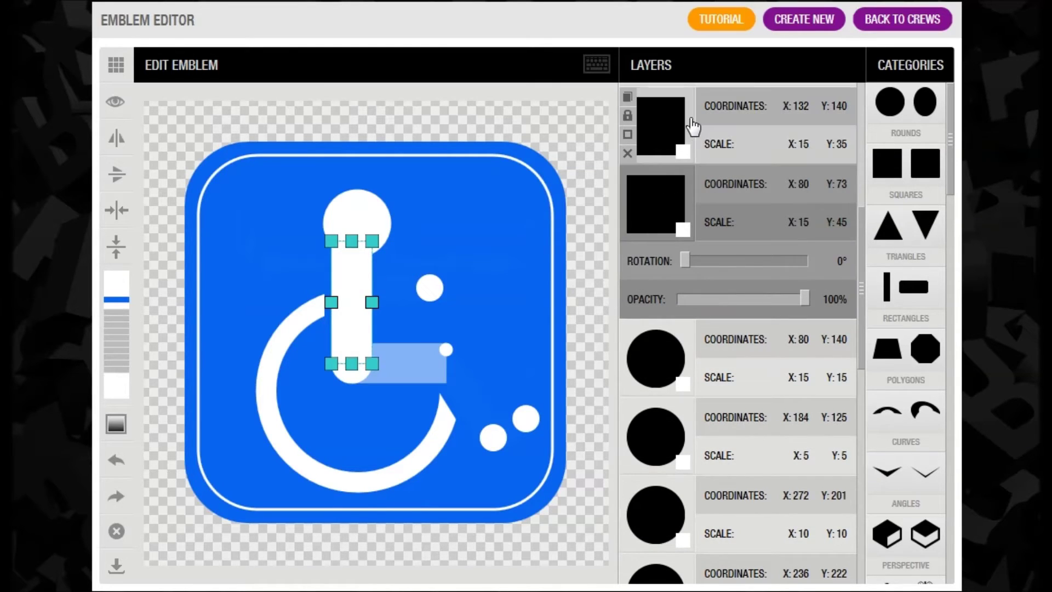
# Set the three white leg rectangle layers, scaled 15 by 35, 10 by 35 and 10 by 15, to 100% opacity.
pyautogui.click(693, 126)
pyautogui.moveTo(681, 217); pyautogui.dragTo(806, 224)
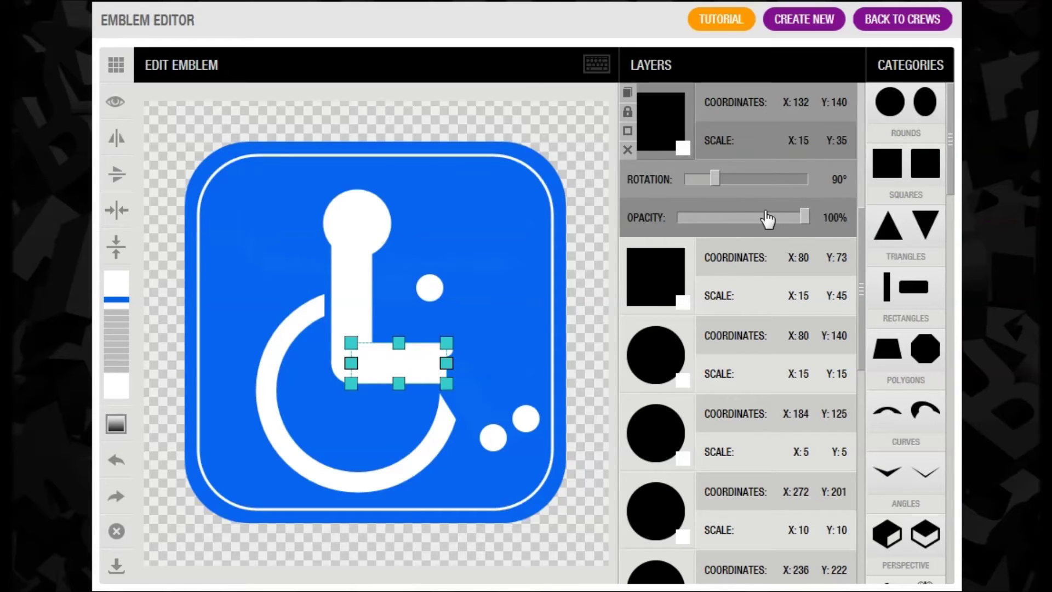
pyautogui.click(710, 147)
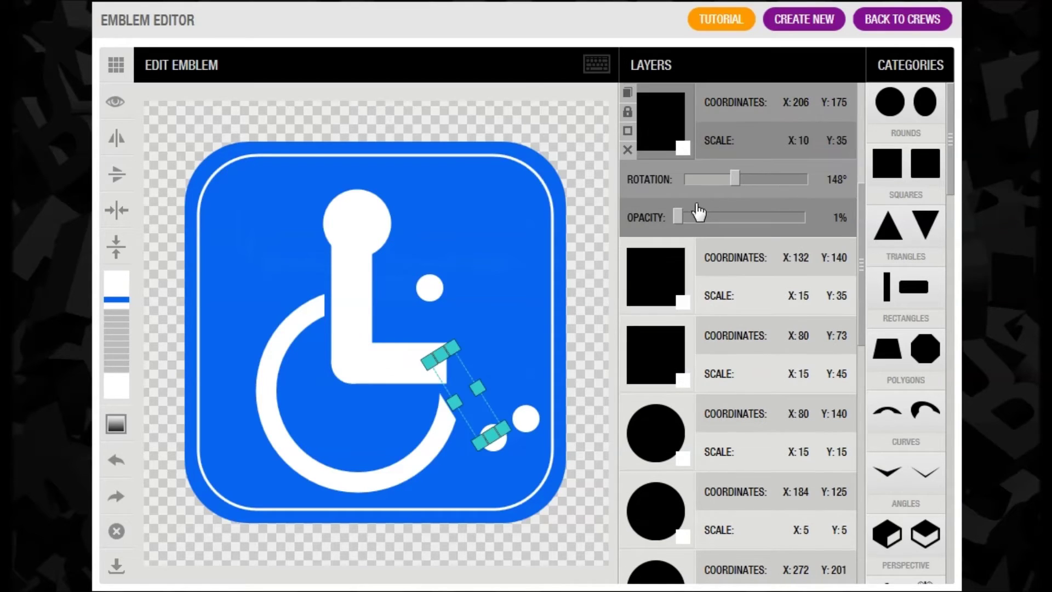
pyautogui.moveTo(682, 217); pyautogui.dragTo(827, 228)
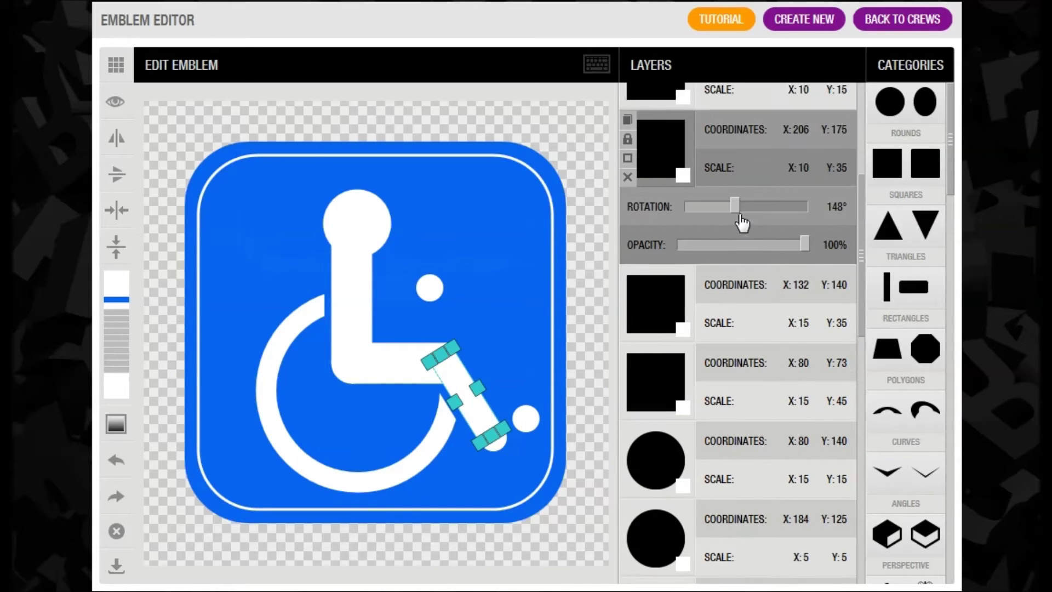
pyautogui.click(699, 134)
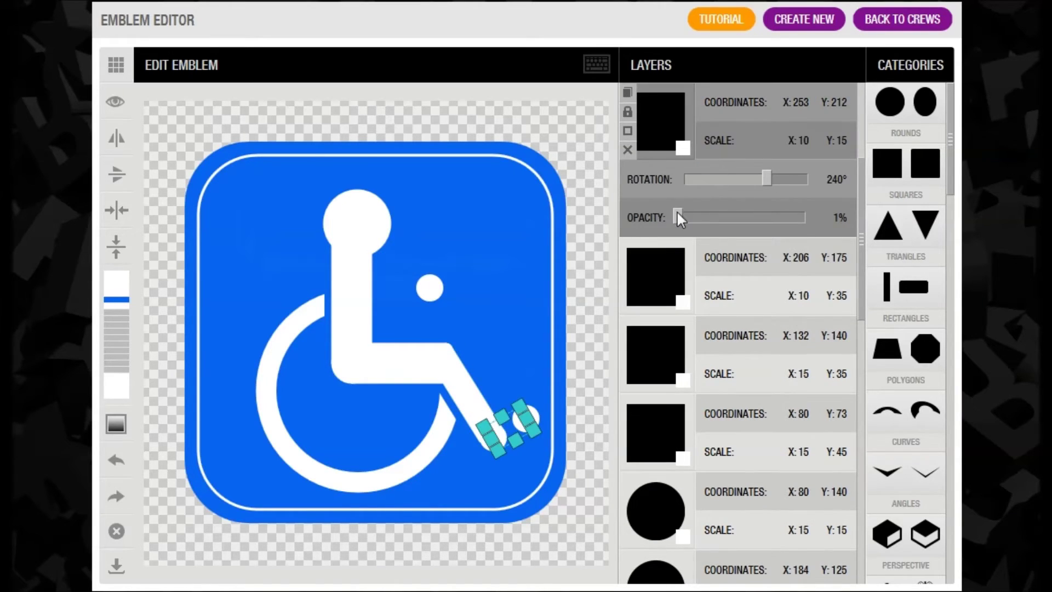
pyautogui.moveTo(681, 218); pyautogui.dragTo(801, 225)
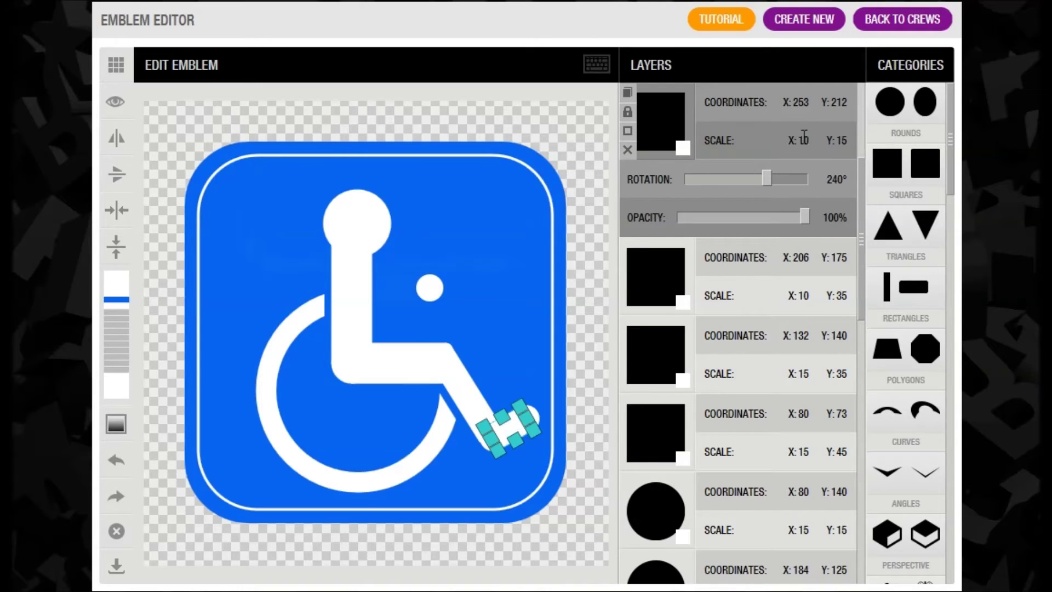
# Set the white arm rectangle layer, scaled 10 by 35 and rotated 90°, to 100% opacity.
pyautogui.scroll(1, 717, 176)
pyautogui.scroll(-1, 717, 175)
pyautogui.scroll(2, 712, 170)
pyautogui.click(697, 130)
pyautogui.moveTo(680, 216); pyautogui.dragTo(834, 169)
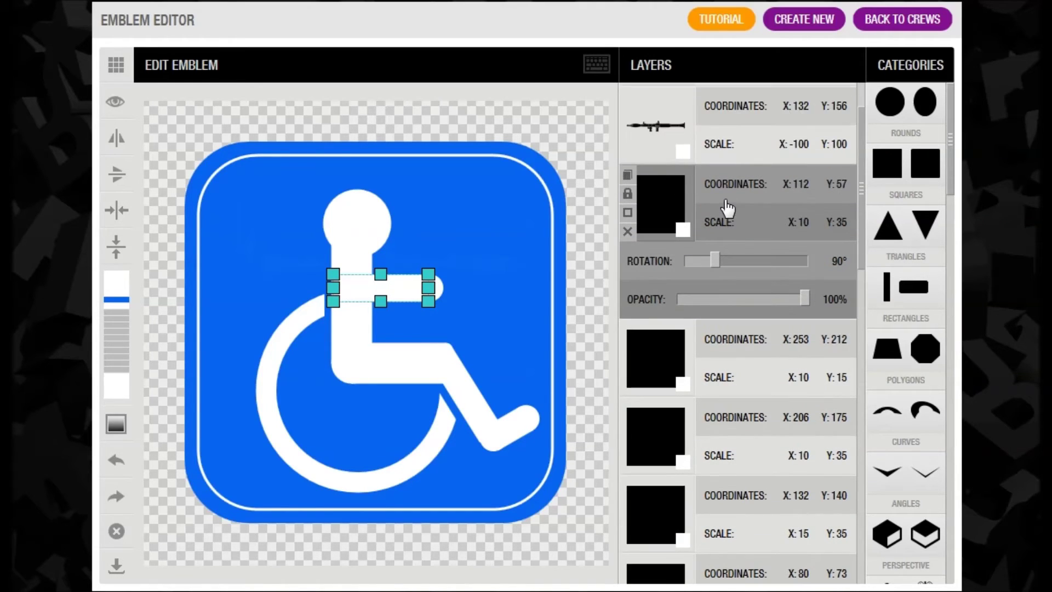
# Select the rocket launcher layer and locate its source shape among the Firearms objects.
pyautogui.click(692, 126)
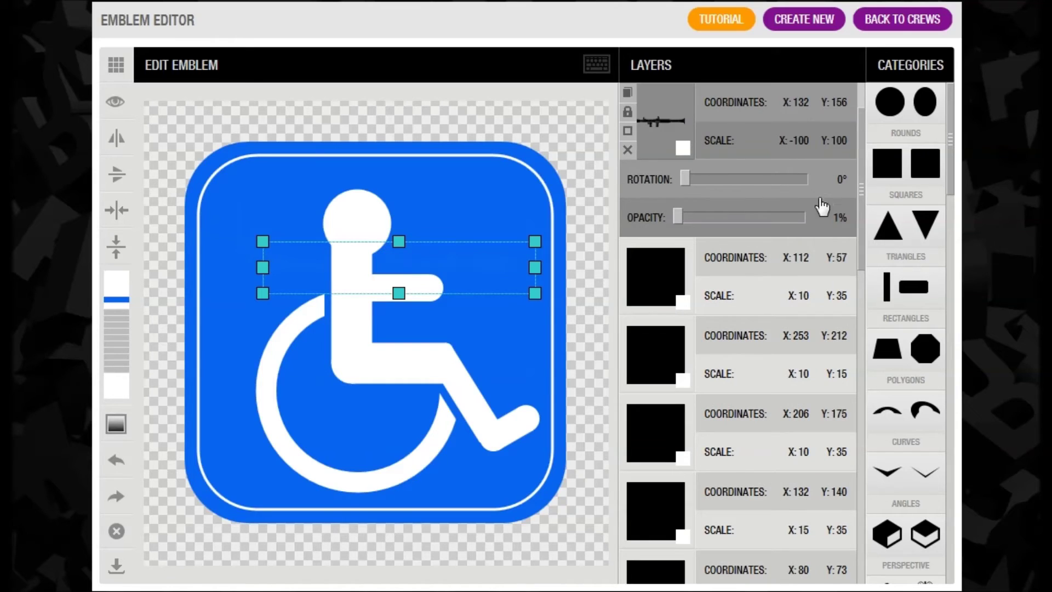
pyautogui.moveTo(951, 137); pyautogui.dragTo(949, 292)
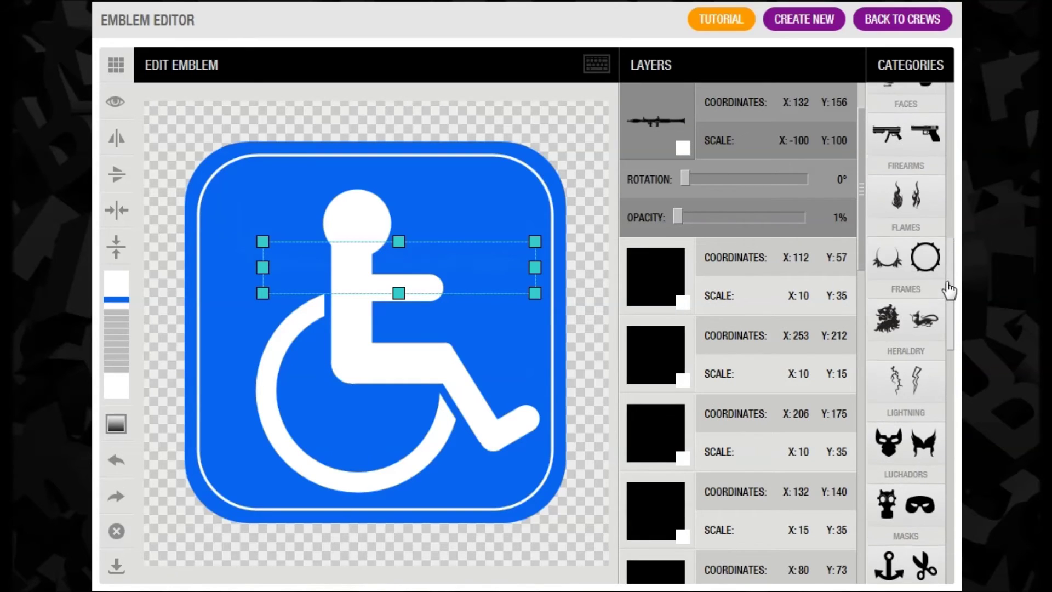
pyautogui.click(905, 179)
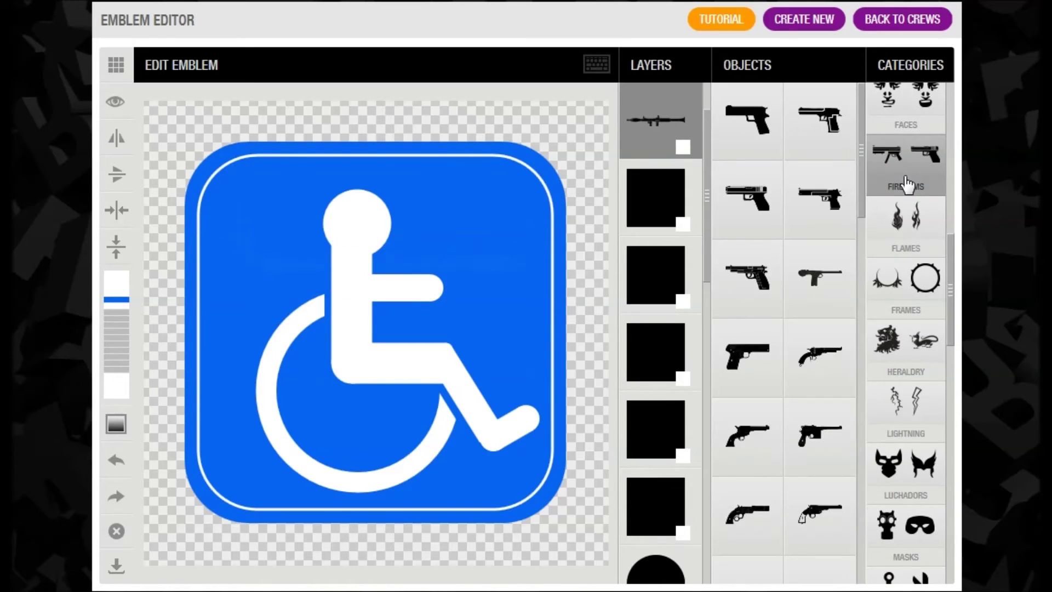
pyautogui.moveTo(867, 151); pyautogui.dragTo(864, 371)
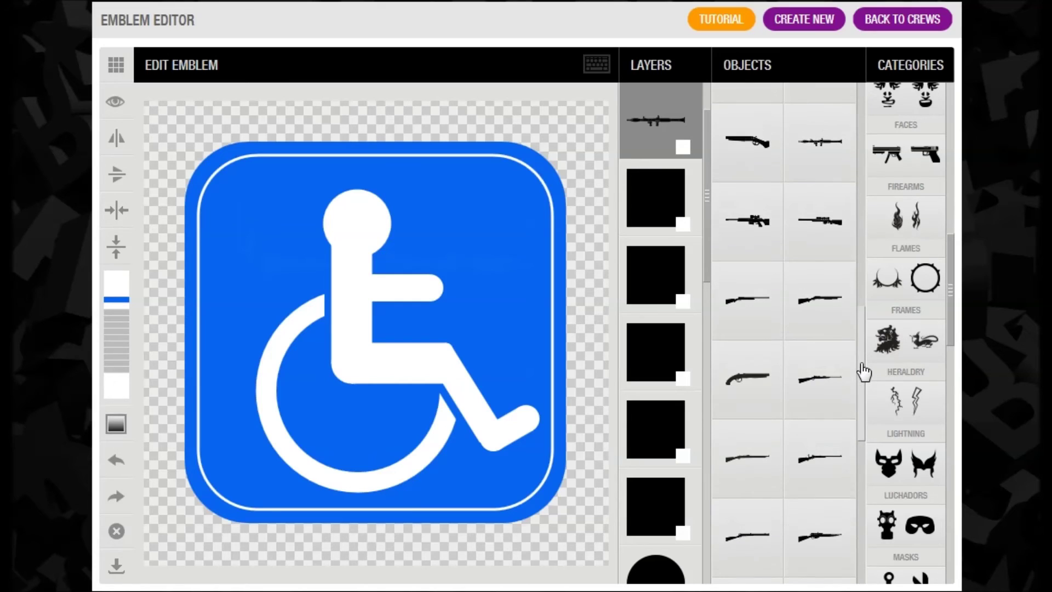
pyautogui.click(821, 142)
# Set the white rocket launcher layer, scaled -100 by 100, to 100% opacity.
pyautogui.click(683, 118)
pyautogui.click(679, 218)
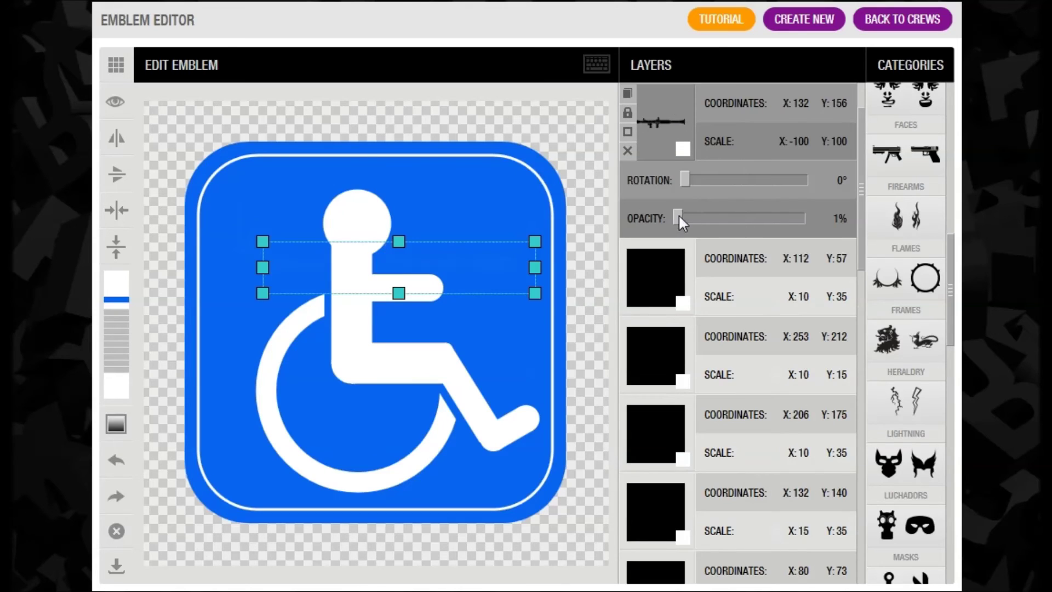
pyautogui.moveTo(676, 219); pyautogui.dragTo(823, 235)
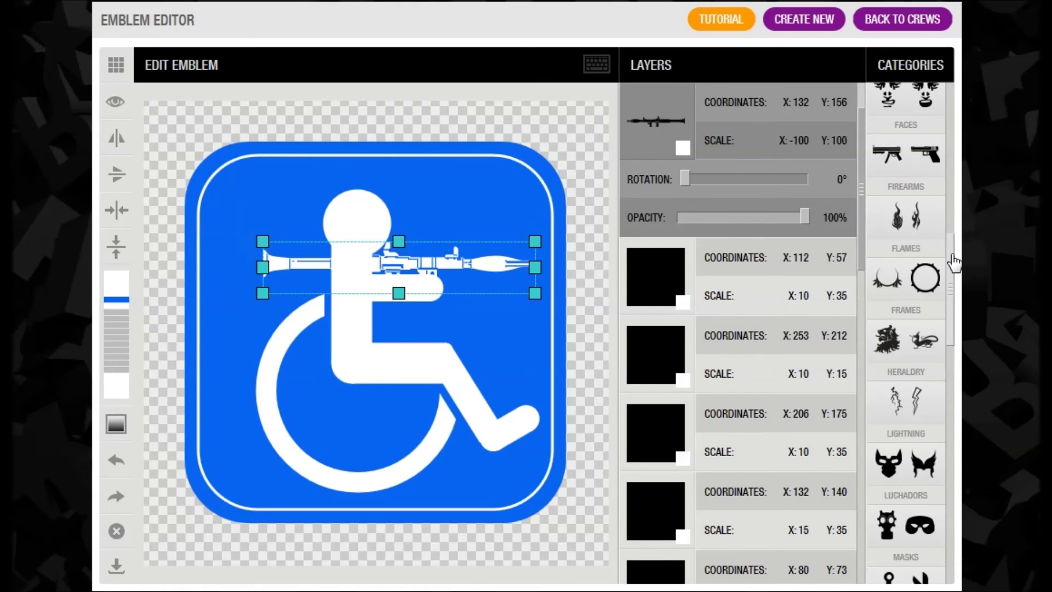
# Set the white flame layer above the launcher's rear end to 100% opacity and locate its source shape among the Flames objects.
pyautogui.scroll(-1, 954, 262)
pyautogui.click(914, 165)
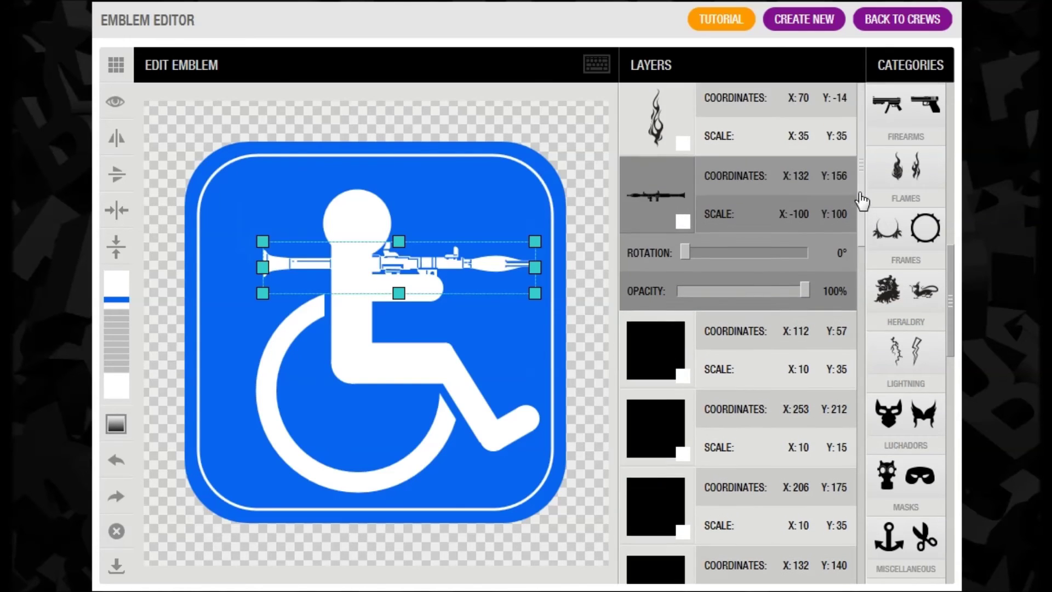
pyautogui.click(704, 116)
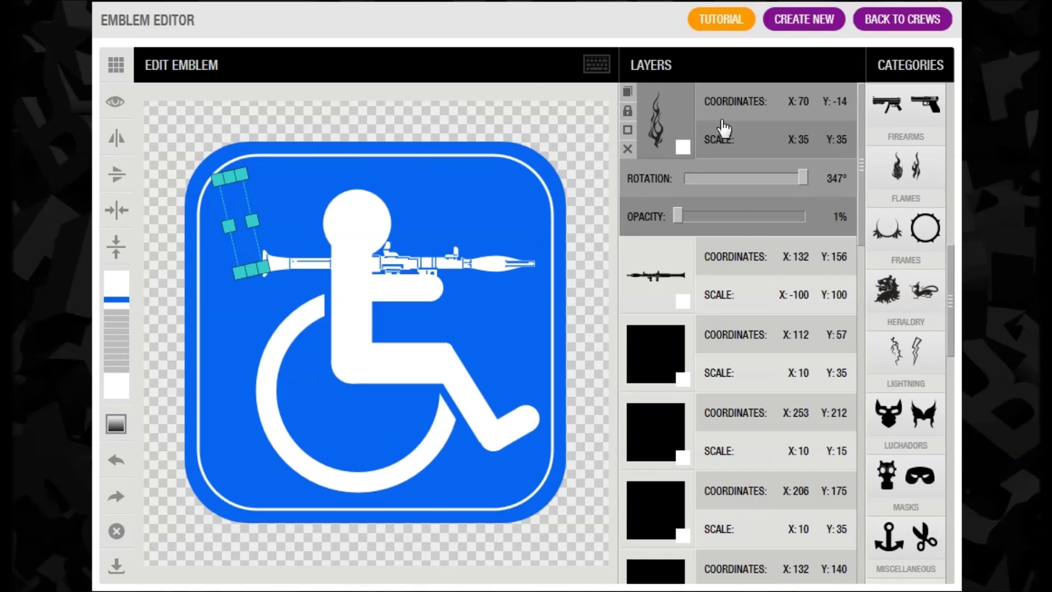
pyautogui.moveTo(678, 217); pyautogui.dragTo(822, 220)
pyautogui.click(907, 178)
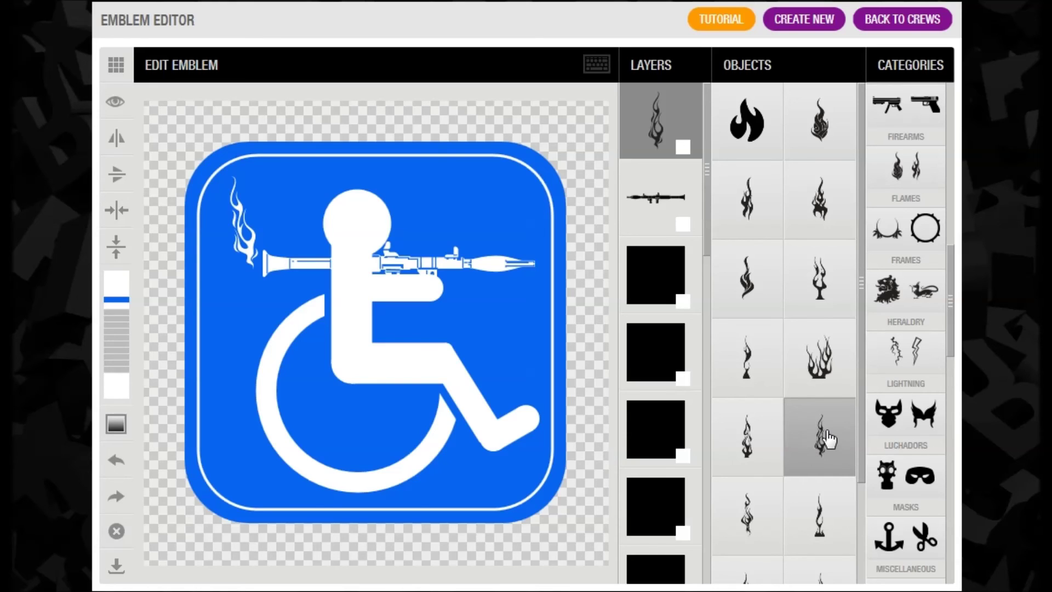
pyautogui.click(689, 124)
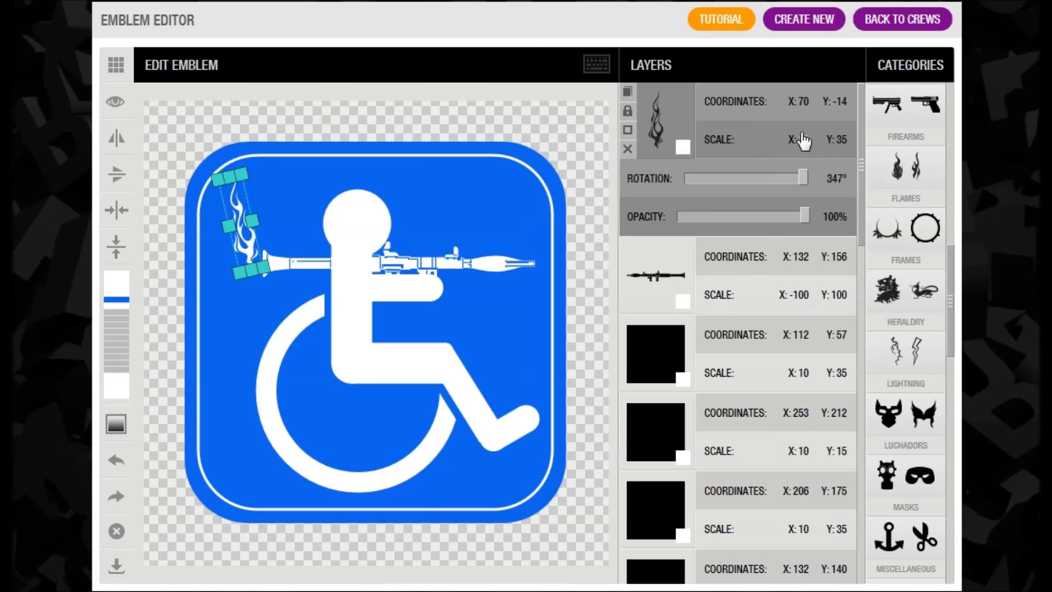